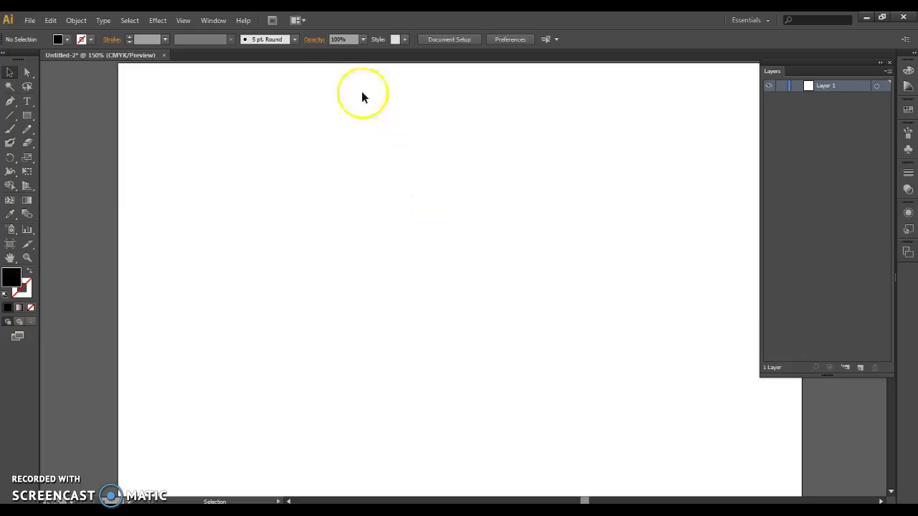
Turn on Show Rulers from the View > Rulers menu so inch rulers appear on the canvas.
click(182, 20)
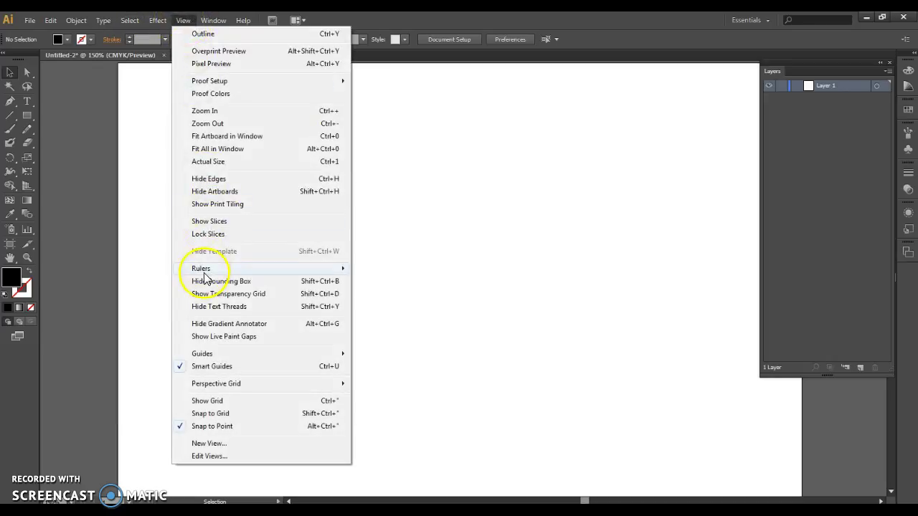
mouse_move(226, 270)
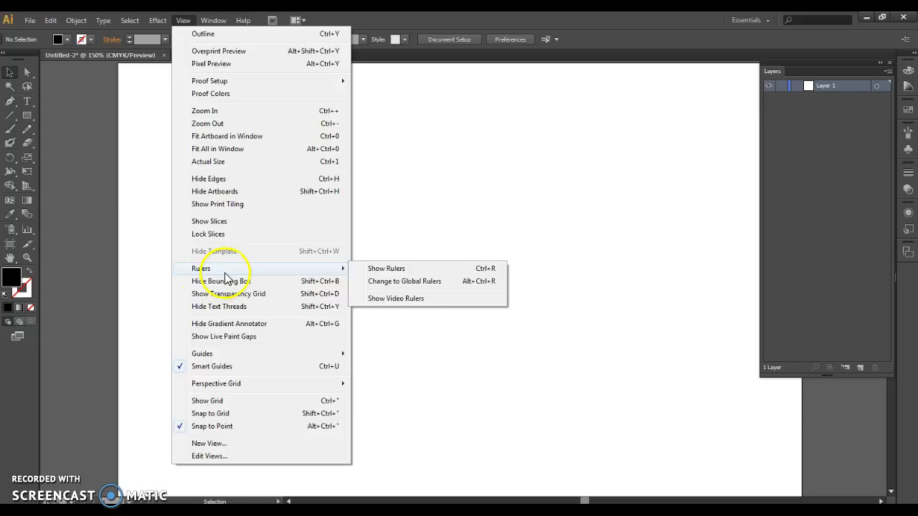
click(414, 270)
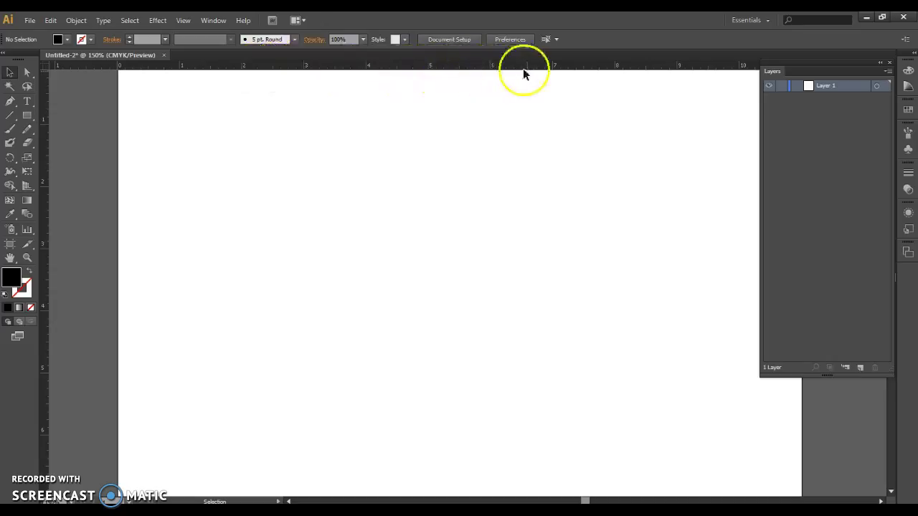
right_click(388, 66)
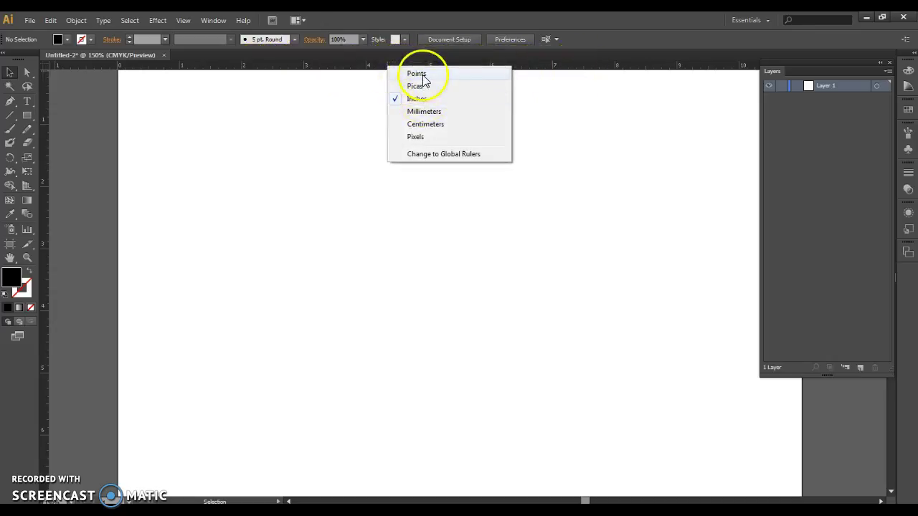
click(421, 75)
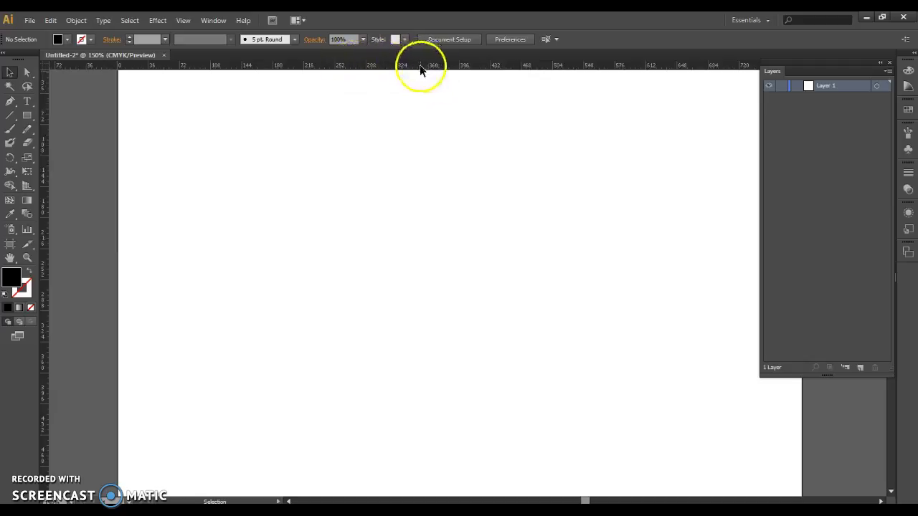
right_click(419, 66)
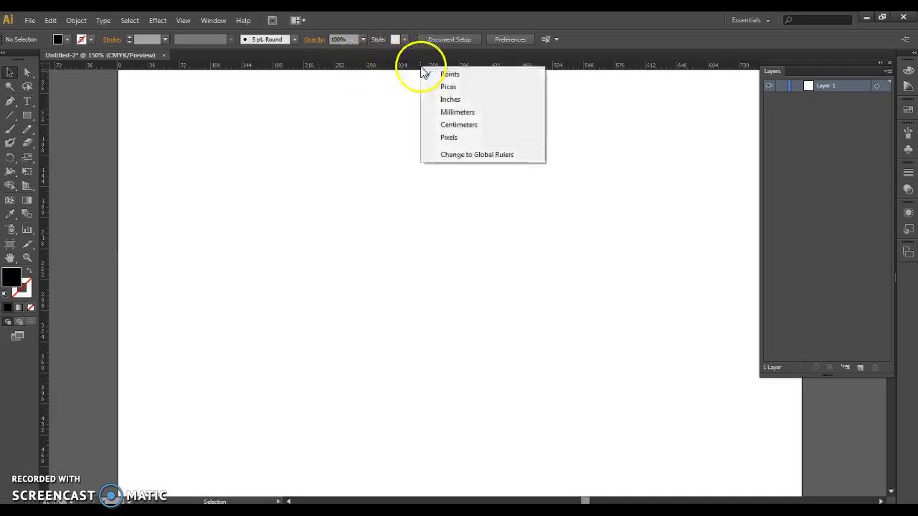
click(435, 111)
right_click(404, 66)
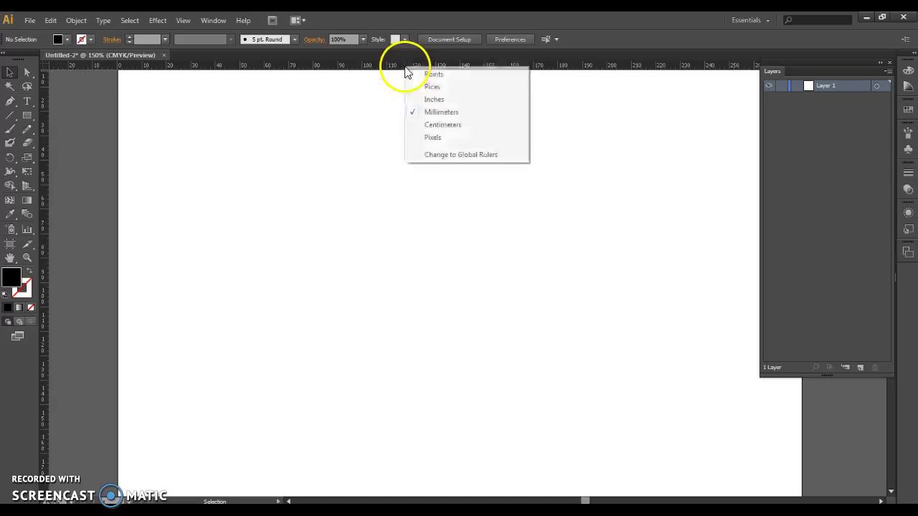
click(444, 101)
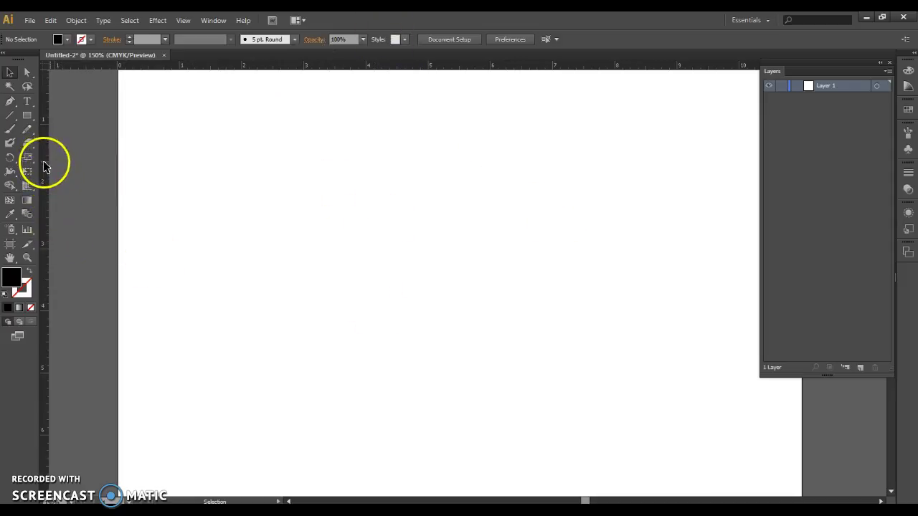
Drag out vertical guides at 2 and 3 inches and a horizontal guide at 2 inches.
drag(45, 164, 242, 188)
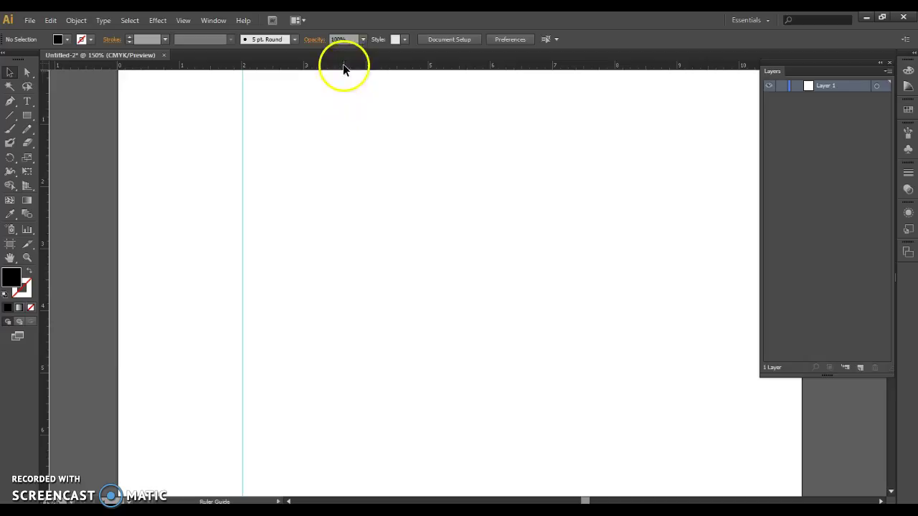
drag(343, 65, 333, 188)
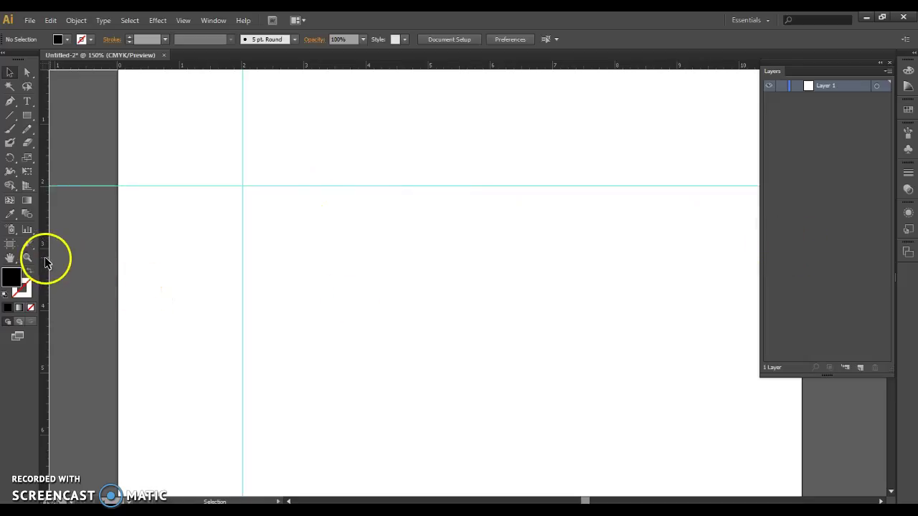
drag(45, 262, 302, 256)
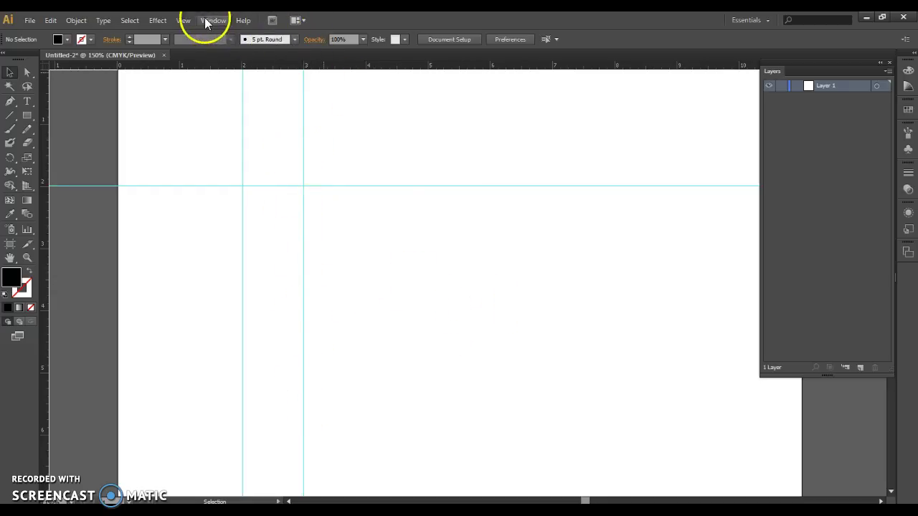
Unlock guides, move the 3-inch guide to about 1.25 inches, then delete it via Layers.
click(183, 21)
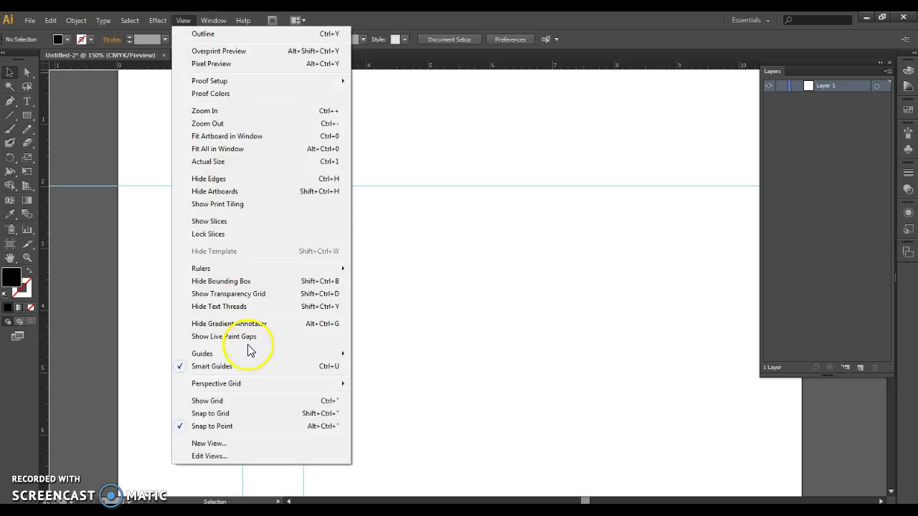
mouse_move(250, 355)
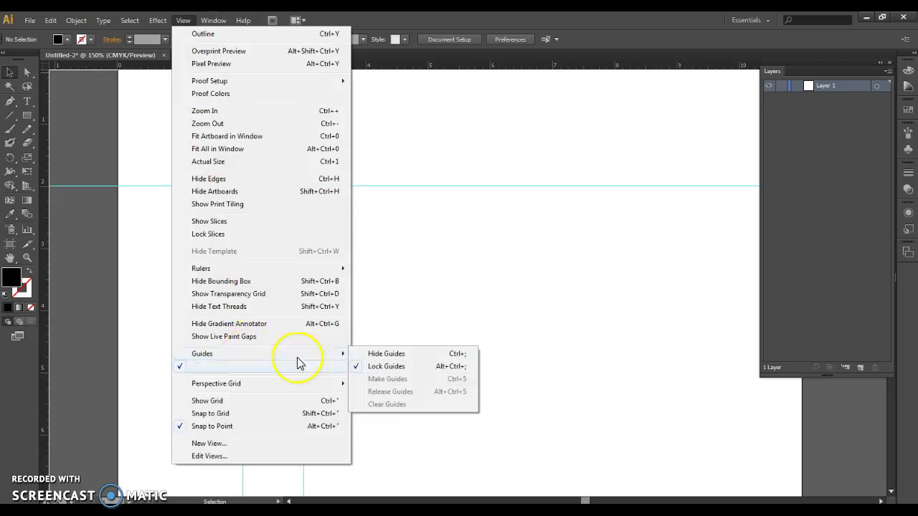
click(404, 369)
drag(303, 248, 194, 248)
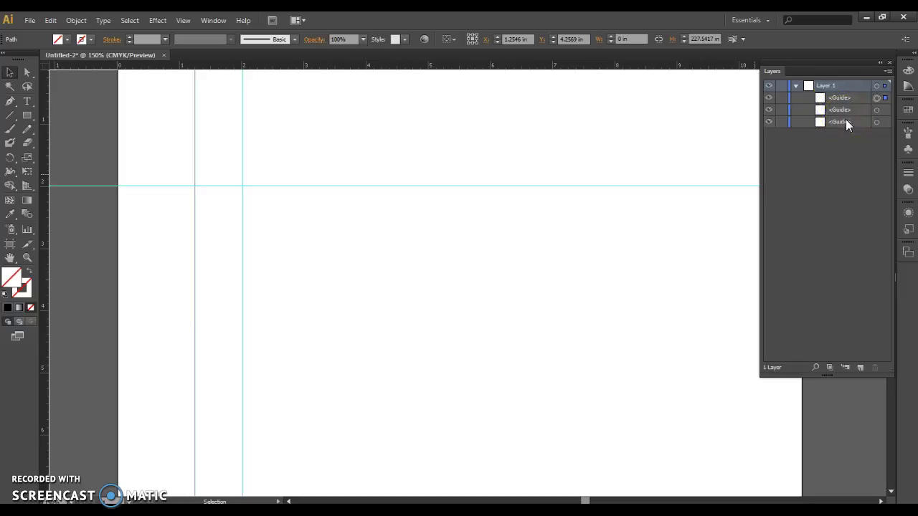
drag(844, 96, 875, 366)
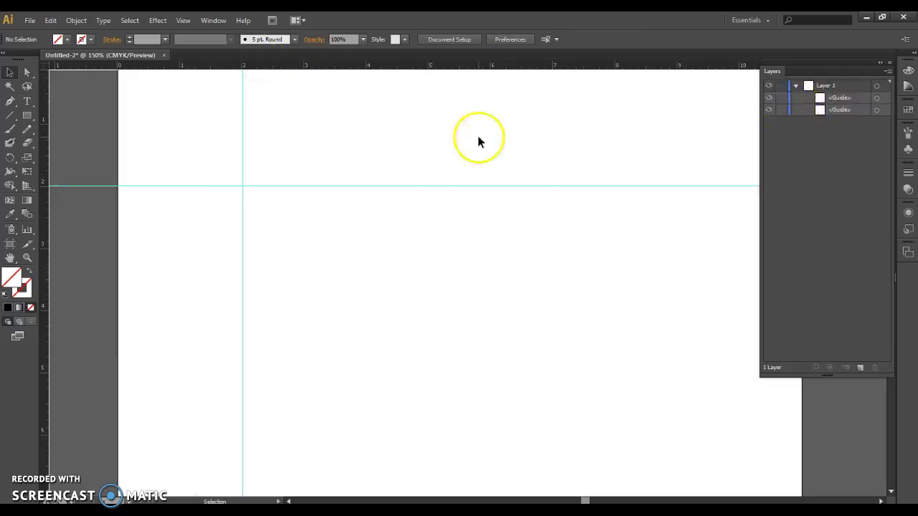
click(182, 22)
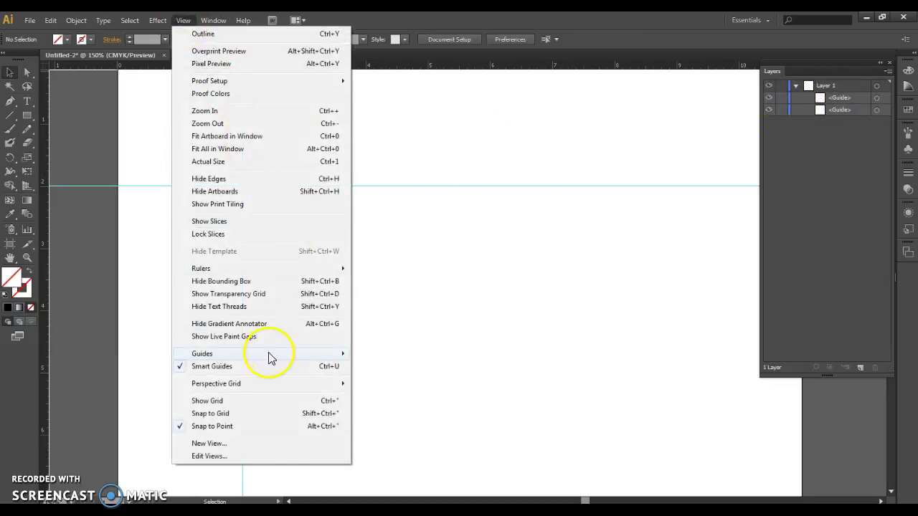
mouse_move(268, 356)
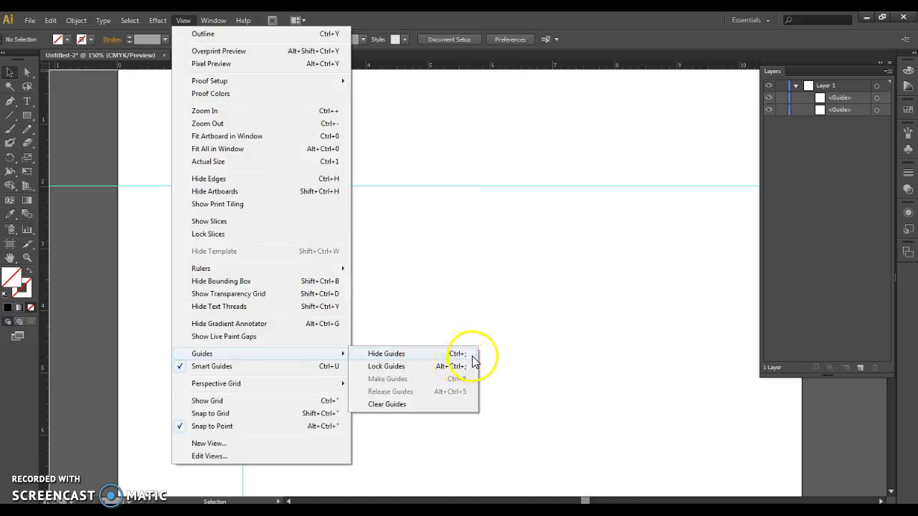
click(482, 271)
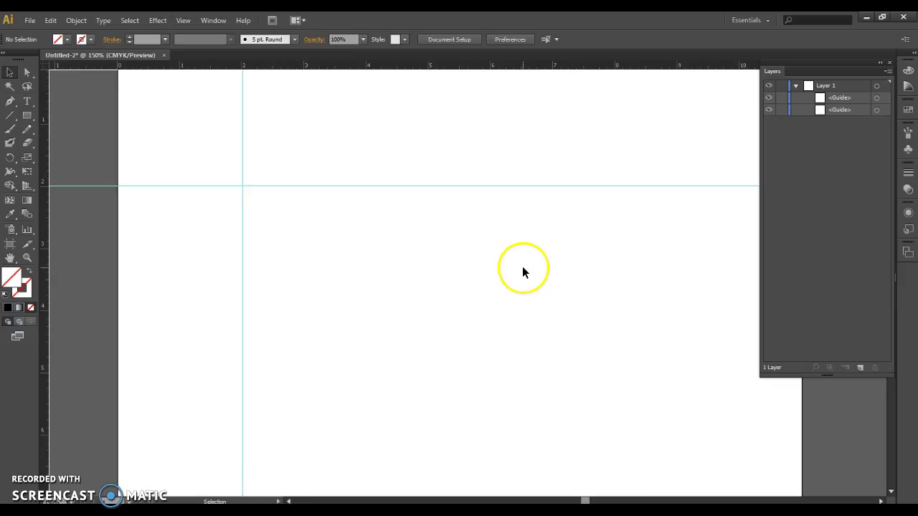
key(ctrl+apostrophe)
key(ctrl+apostrophe)
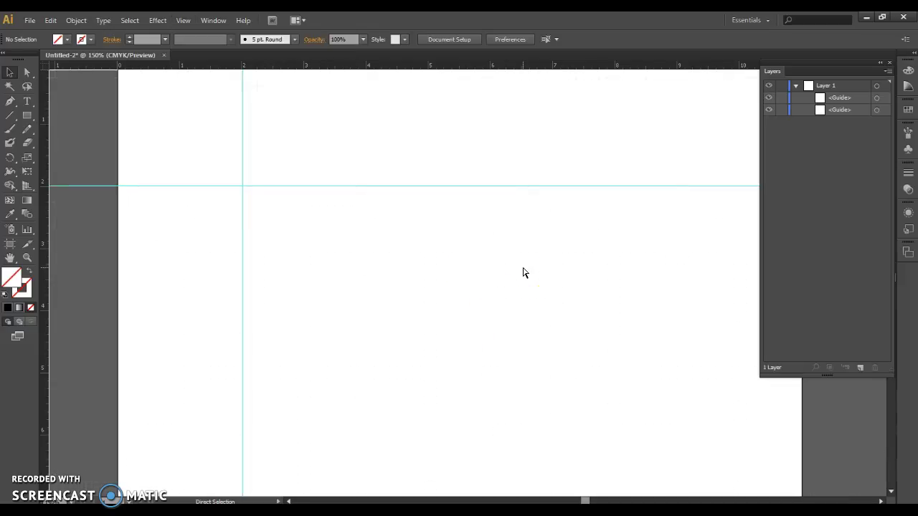
key(ctrl+semicolon)
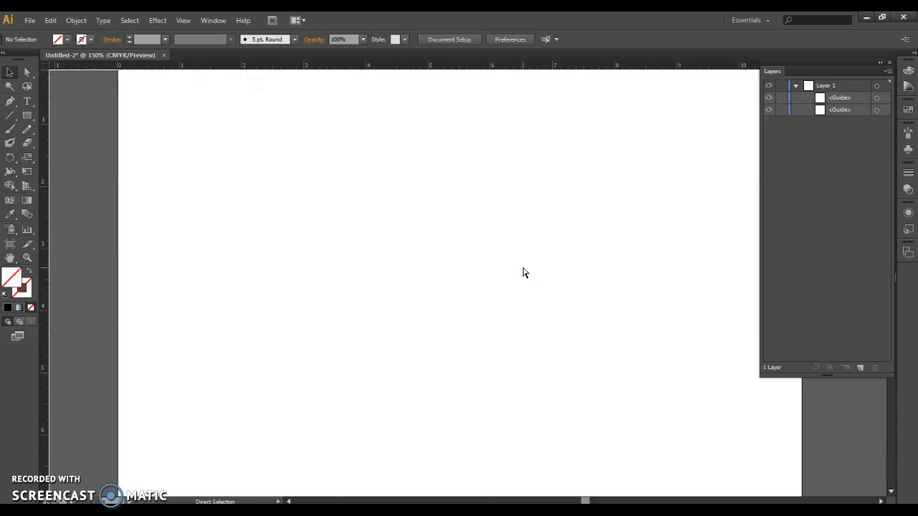
key(ctrl+semicolon)
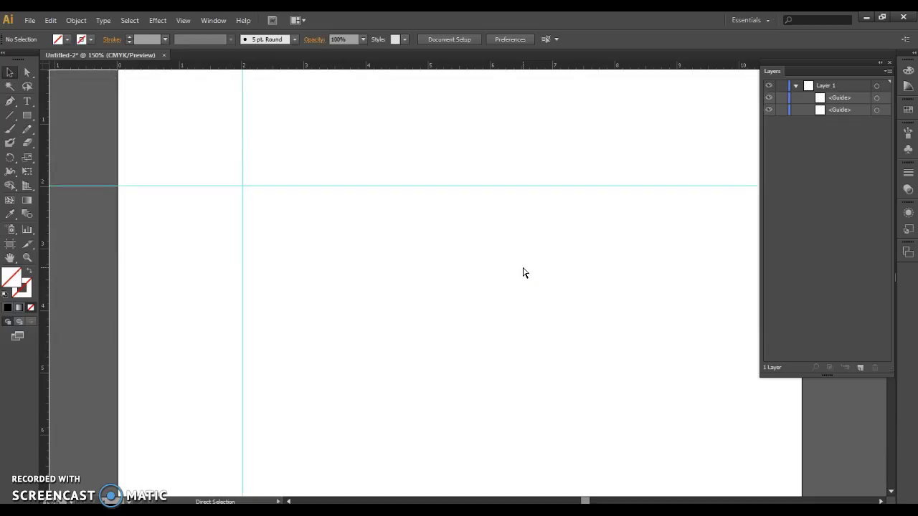
key(ctrl+semicolon)
key(ctrl+semicolon)
key(ctrl+semicolon)
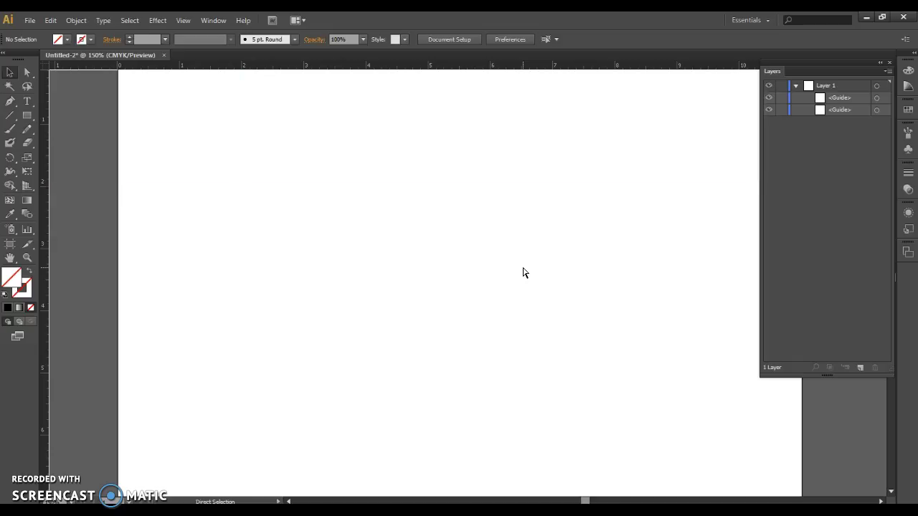
key(ctrl+semicolon)
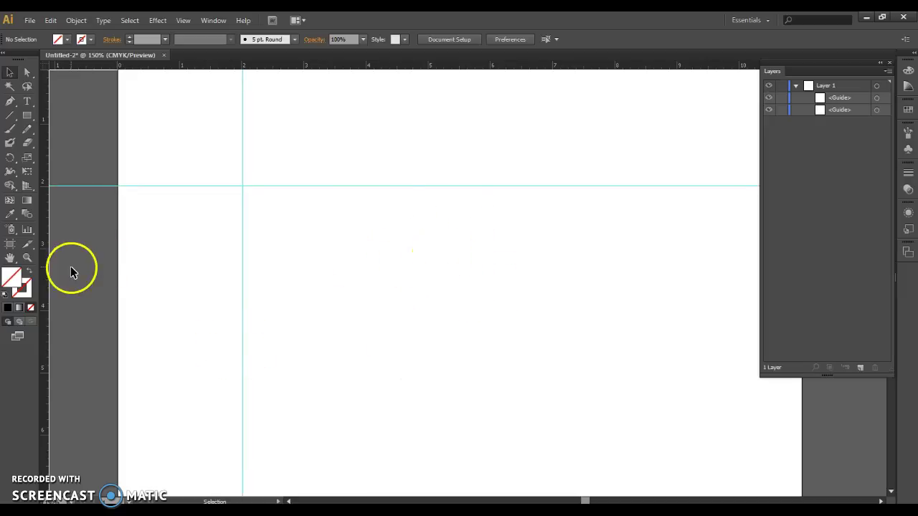
Zoom out repeatedly with the Zoom tool to 4.17% to show the entire pasteboard.
click(27, 259)
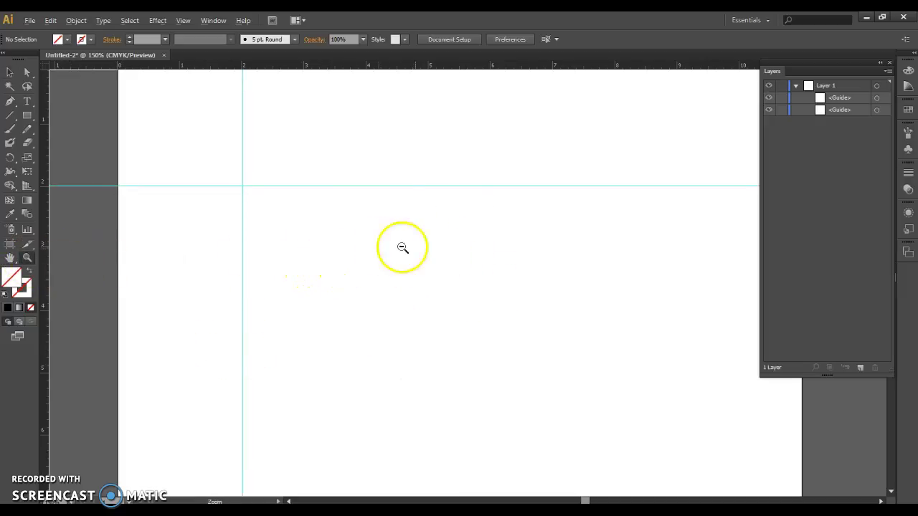
alt+click(470, 247)
alt+click(484, 319)
scroll(485, 322, down, 2)
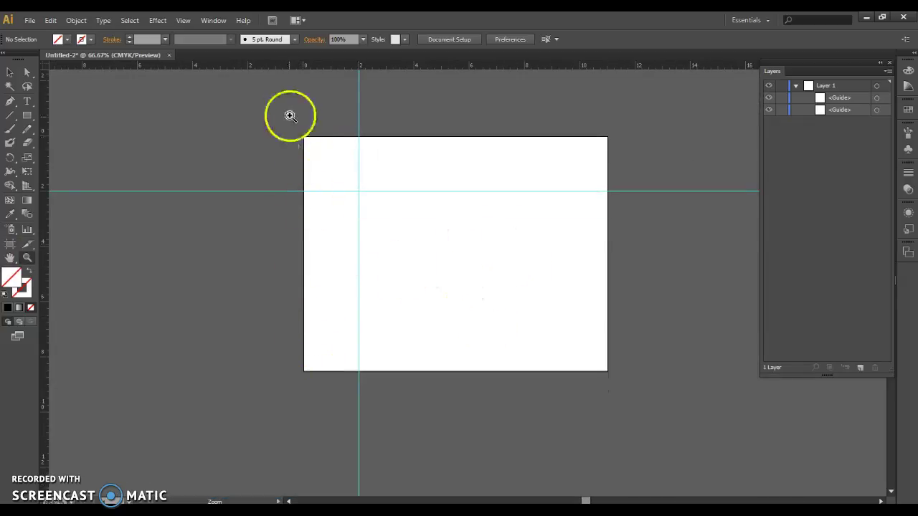
alt+click(477, 253)
alt+click(463, 271)
alt+click(488, 289)
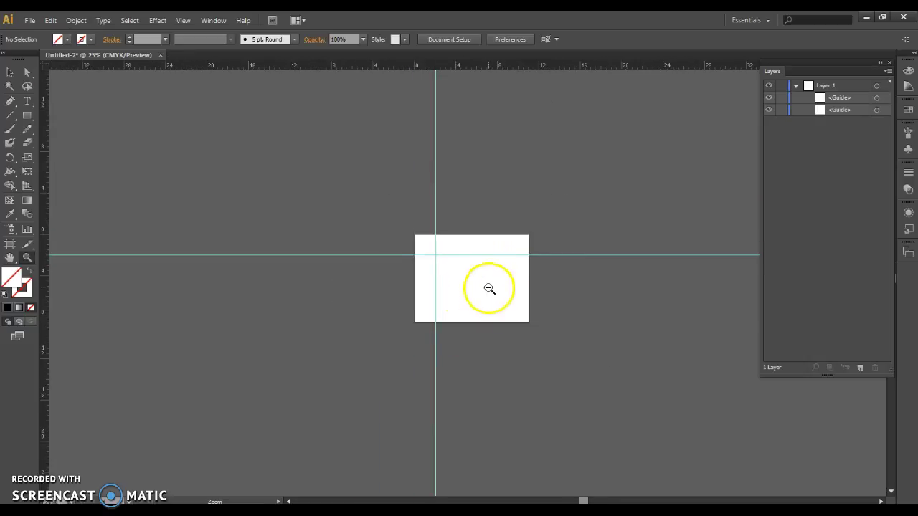
alt+click(471, 277)
alt+click(467, 277)
alt+click(476, 286)
alt+click(477, 286)
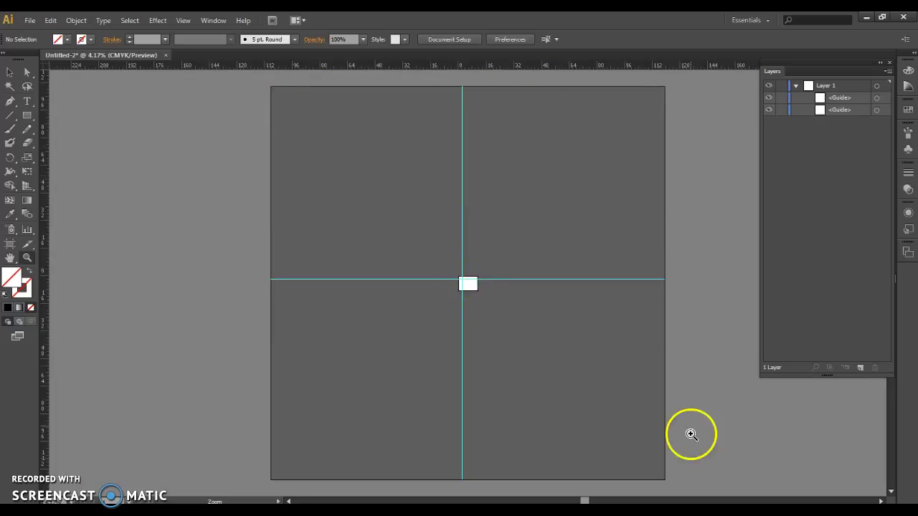
key(v)
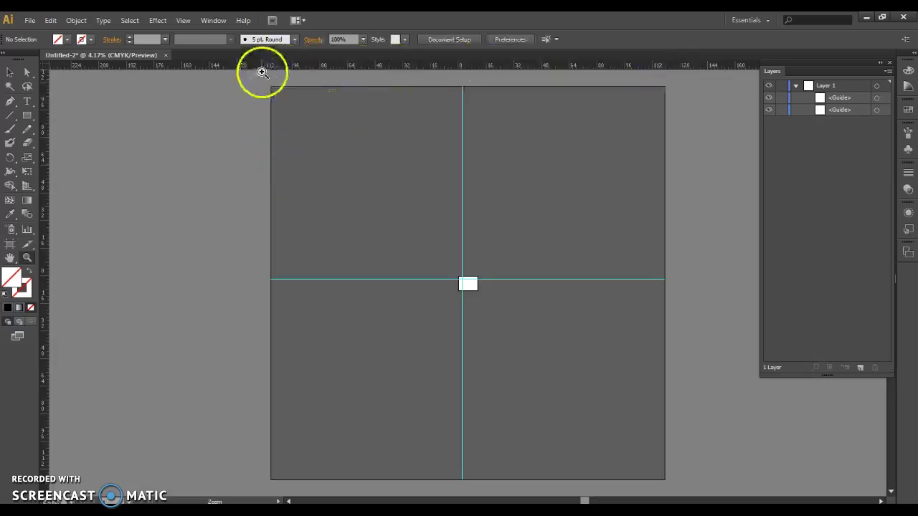
key(z)
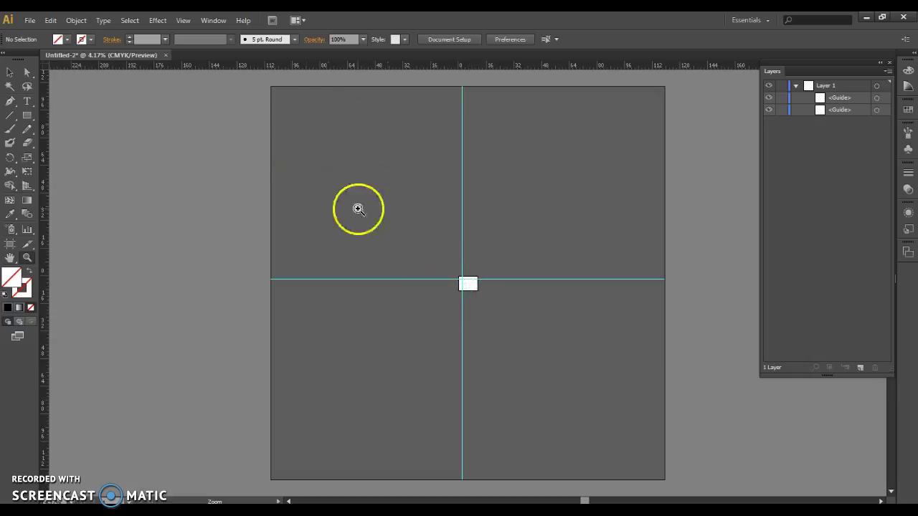
Draw two small test rectangles on the pasteboard, then marquee-select and delete them.
key(v)
click(27, 116)
drag(346, 168, 380, 191)
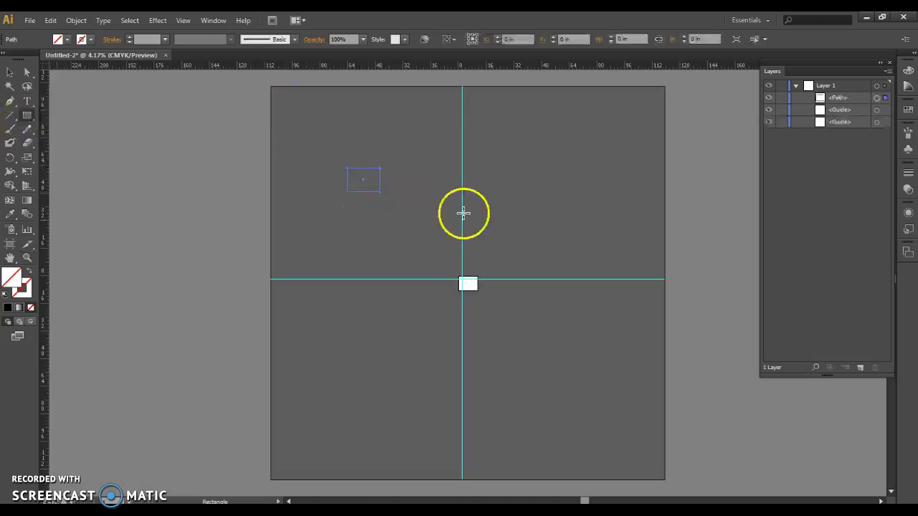
drag(559, 191, 587, 212)
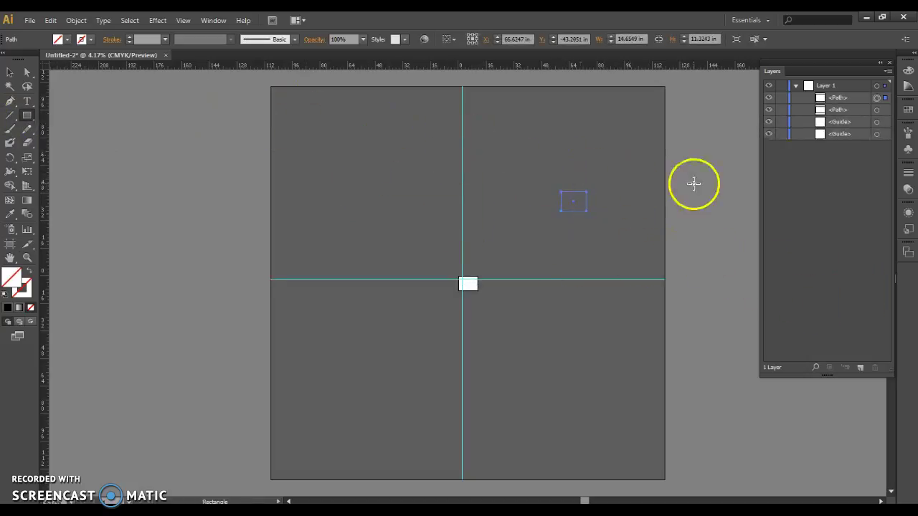
click(10, 72)
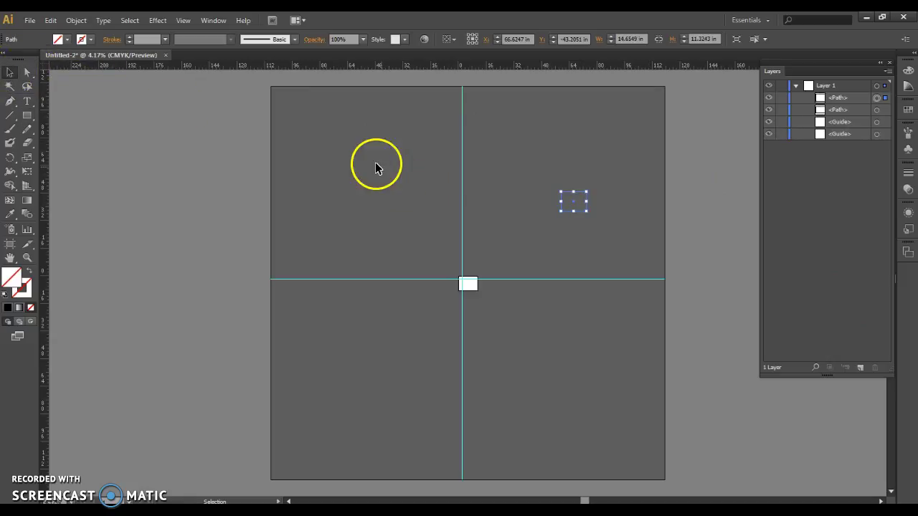
drag(323, 159, 640, 253)
key(Delete)
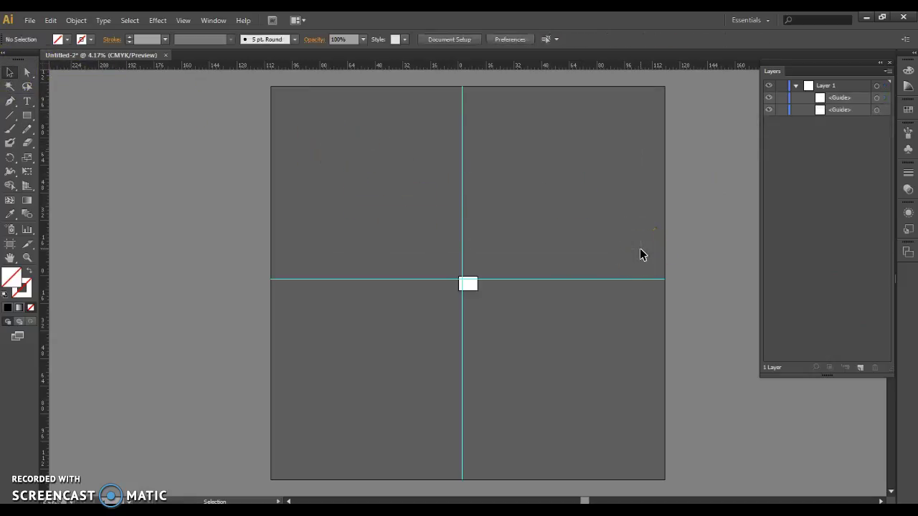
Zoom in with the Zoom tool until the artboard fills the window.
click(27, 257)
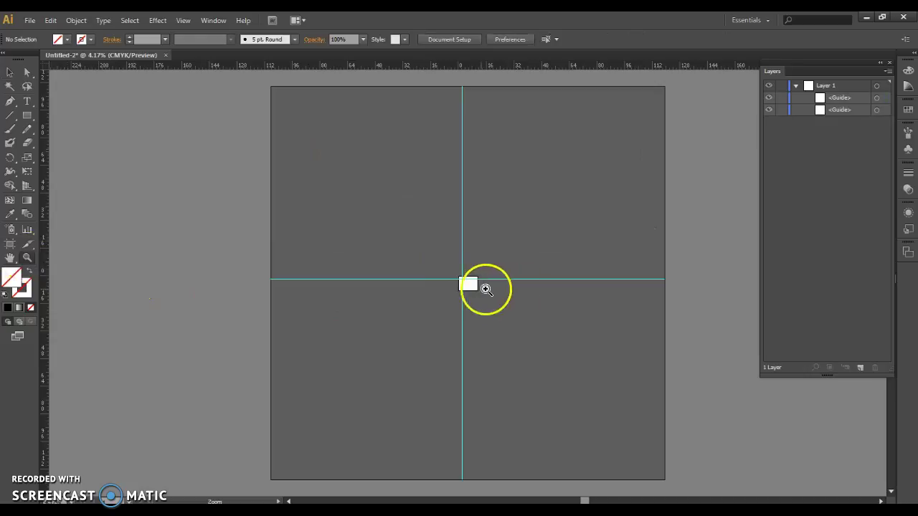
click(475, 288)
drag(444, 252, 494, 294)
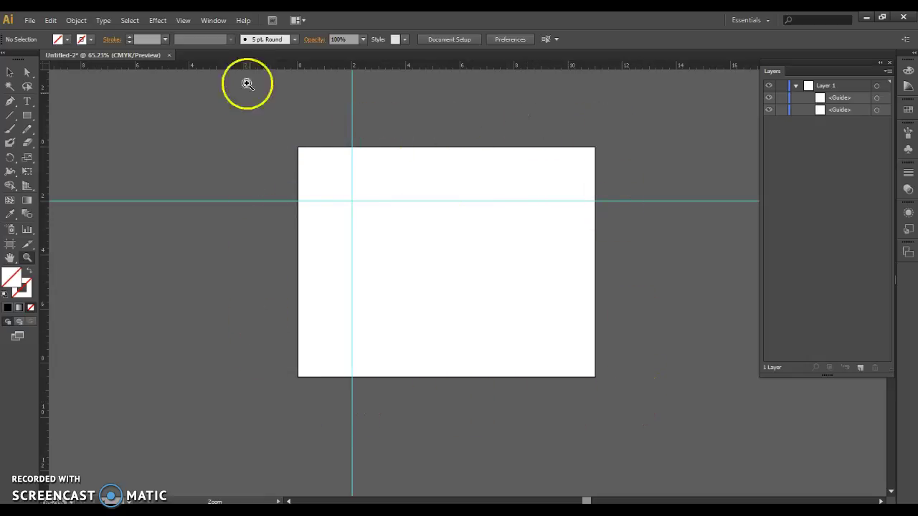
Draw a rectangle across the artboard's left edge with default white fill and black stroke.
click(28, 119)
drag(244, 227, 370, 292)
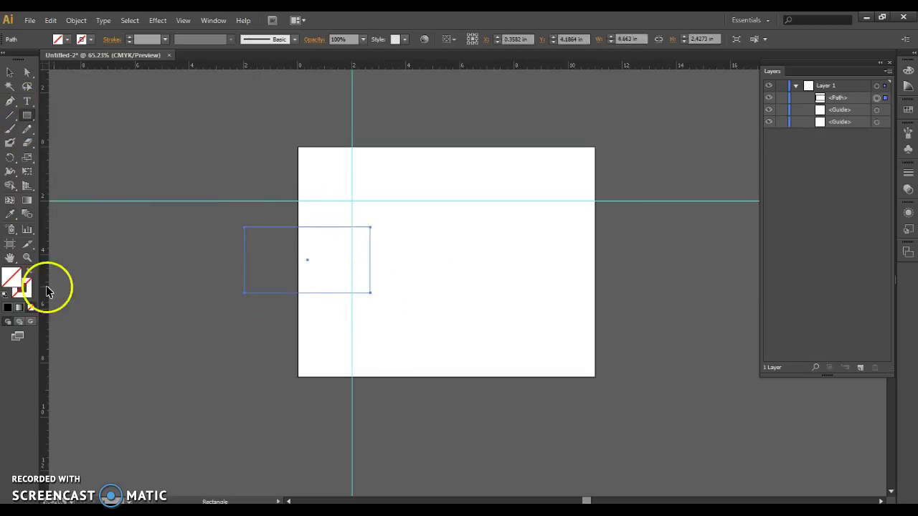
click(7, 294)
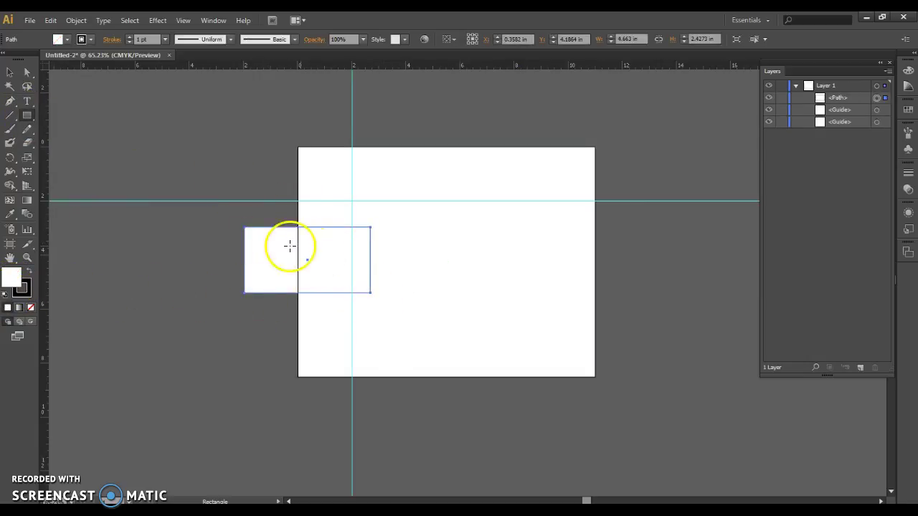